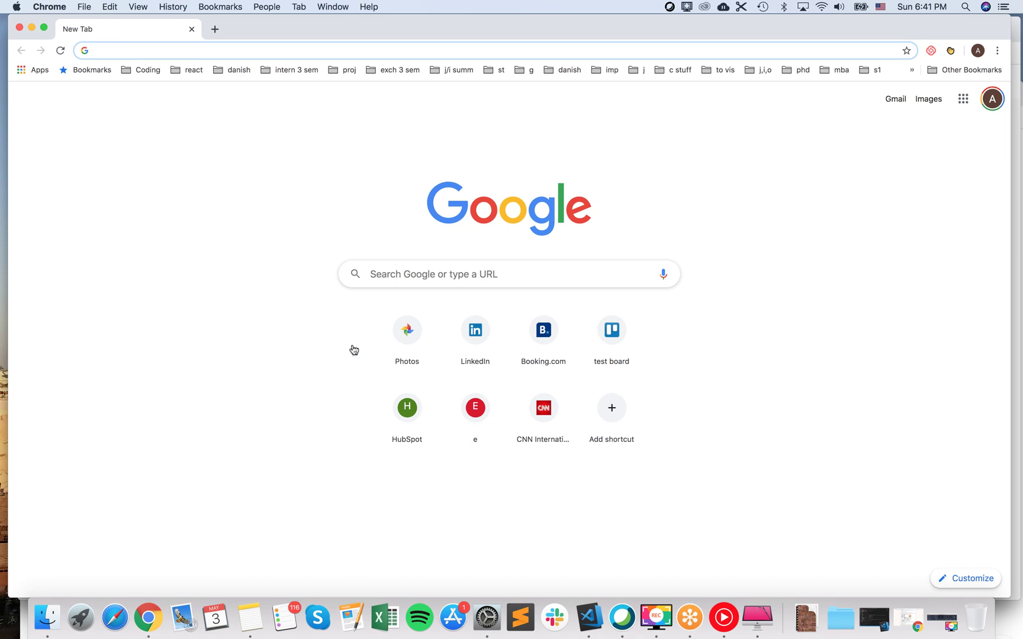
# Move Microsoft Teams from Applications to the Trash, leaving the Trash unemptied
pyautogui.click(44, 596)
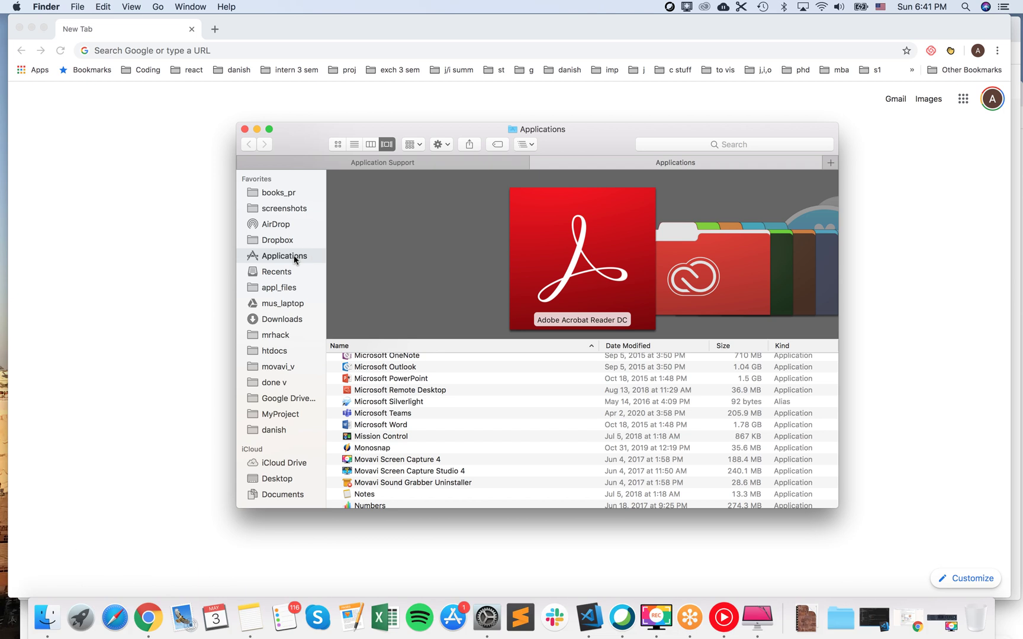
pyautogui.scroll(3, 386, 432)
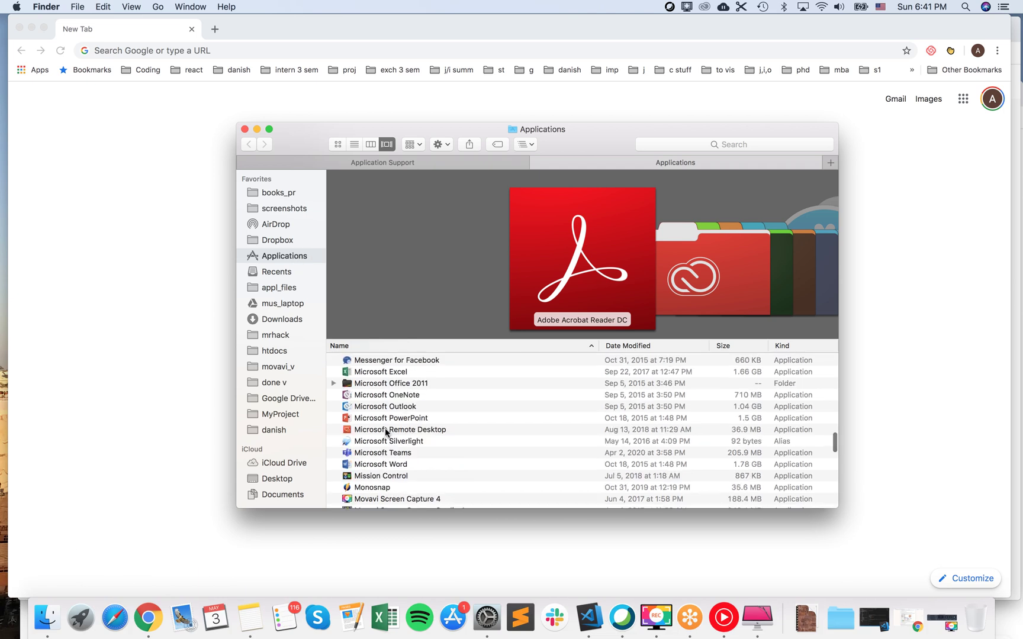
pyautogui.scroll(-2, 388, 429)
pyautogui.click(385, 437)
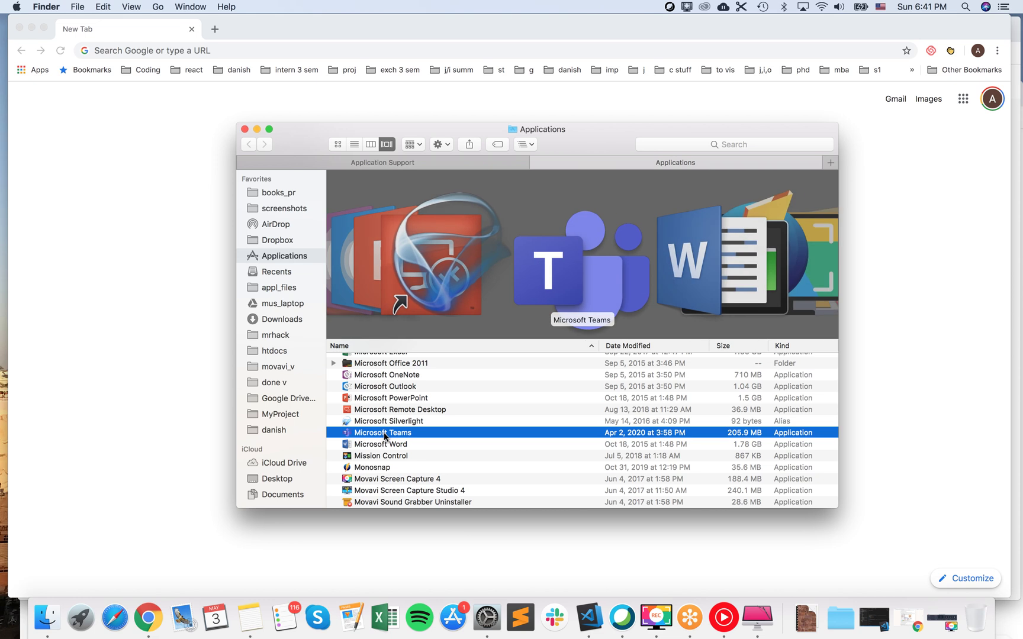
pyautogui.rightClick(384, 436)
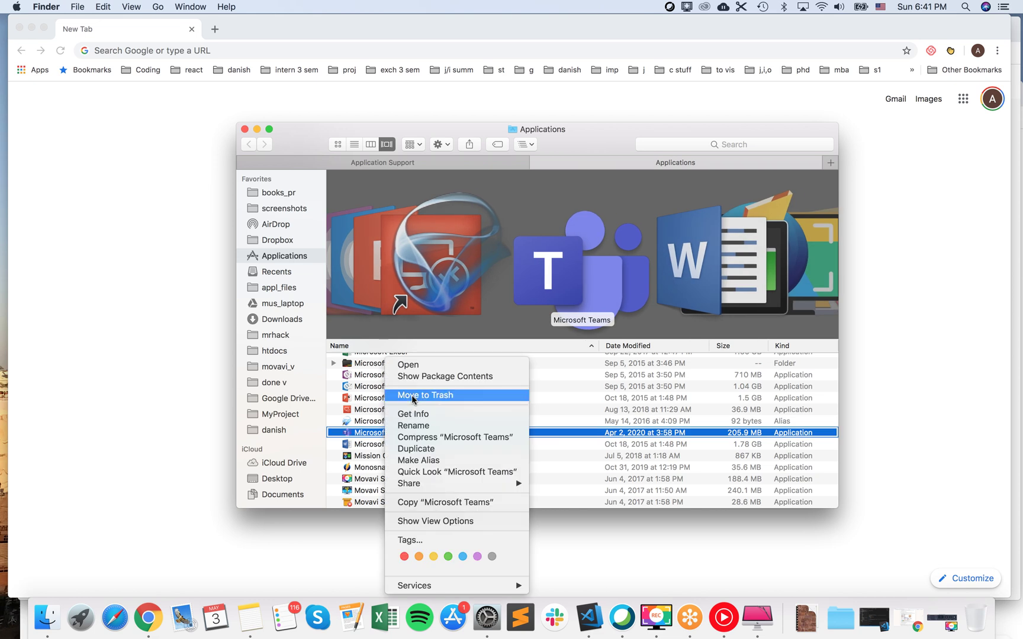
pyautogui.click(368, 436)
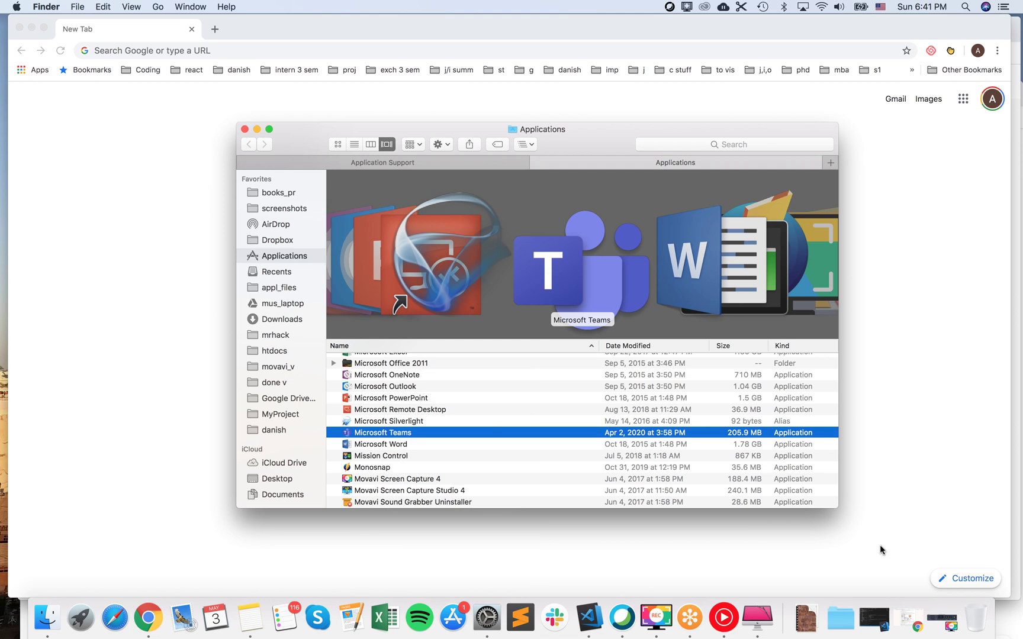
pyautogui.rightClick(976, 624)
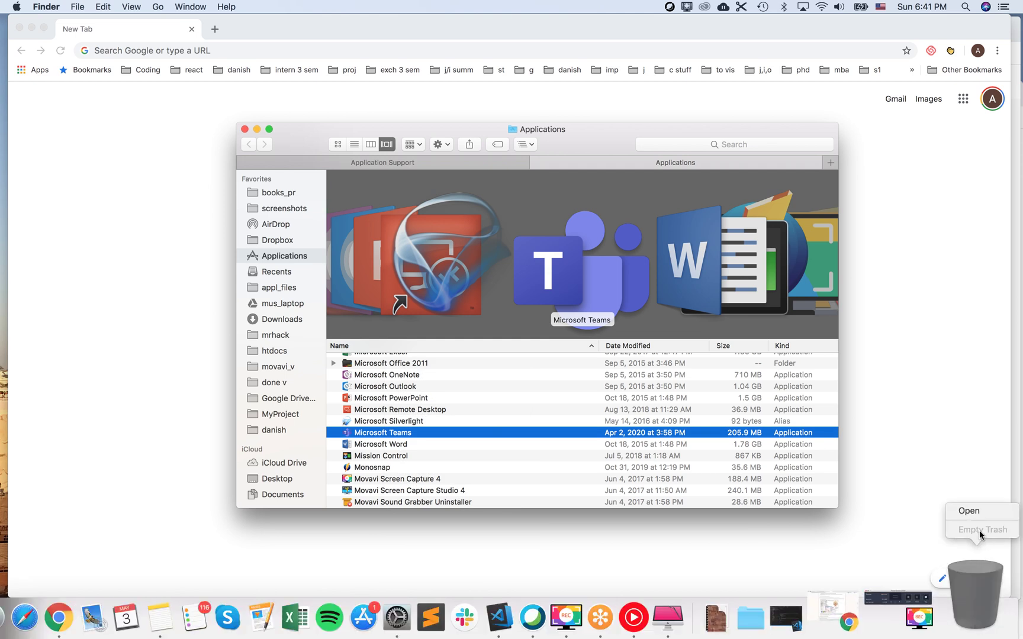
pyautogui.click(592, 434)
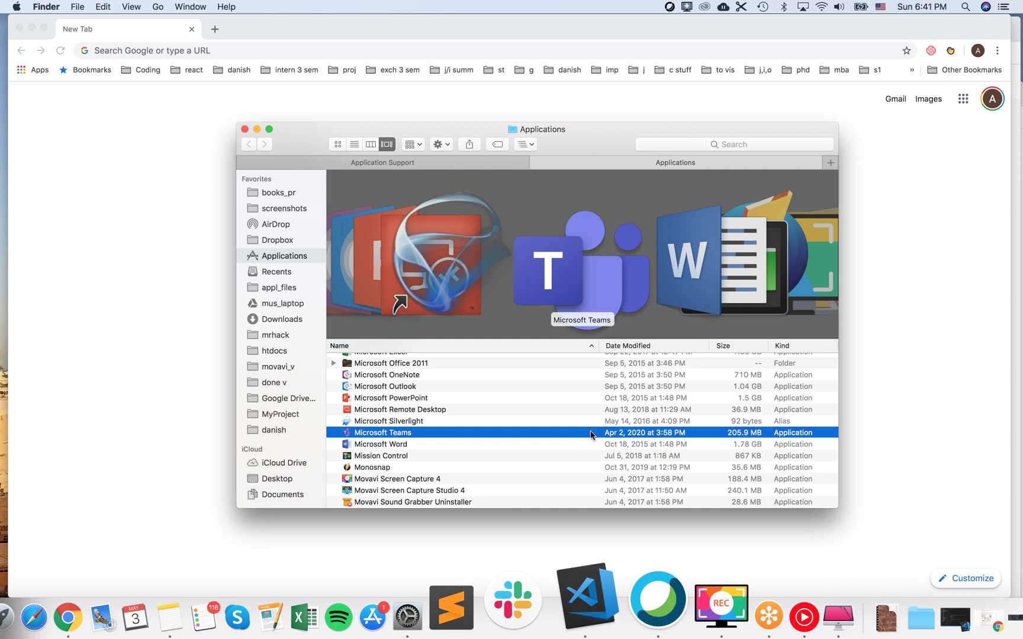
# Return Finder to the Library folder and select its Application Support folder
pyautogui.click(443, 165)
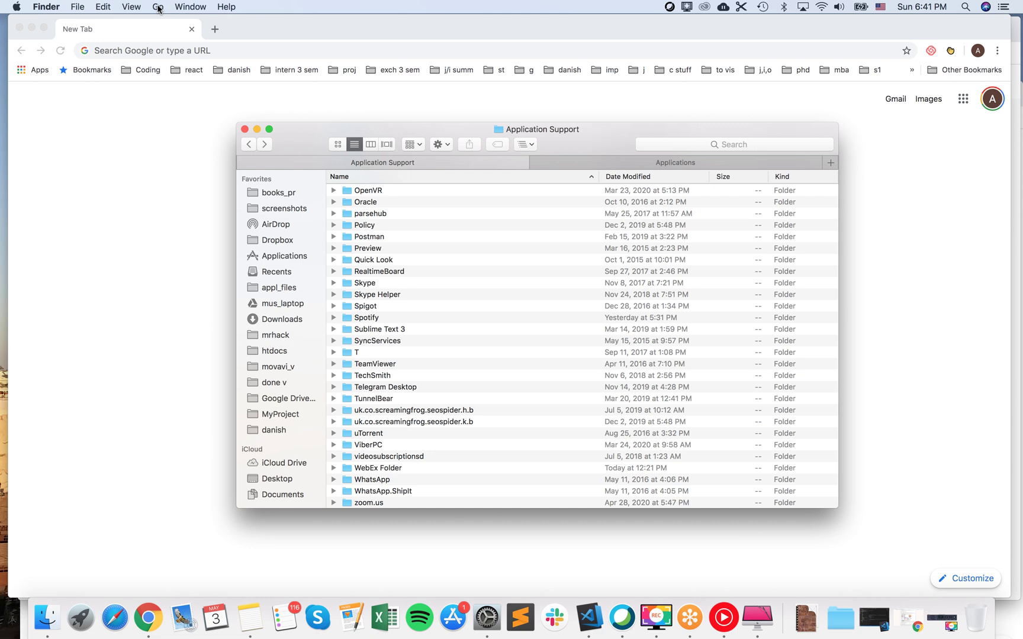
pyautogui.click(158, 9)
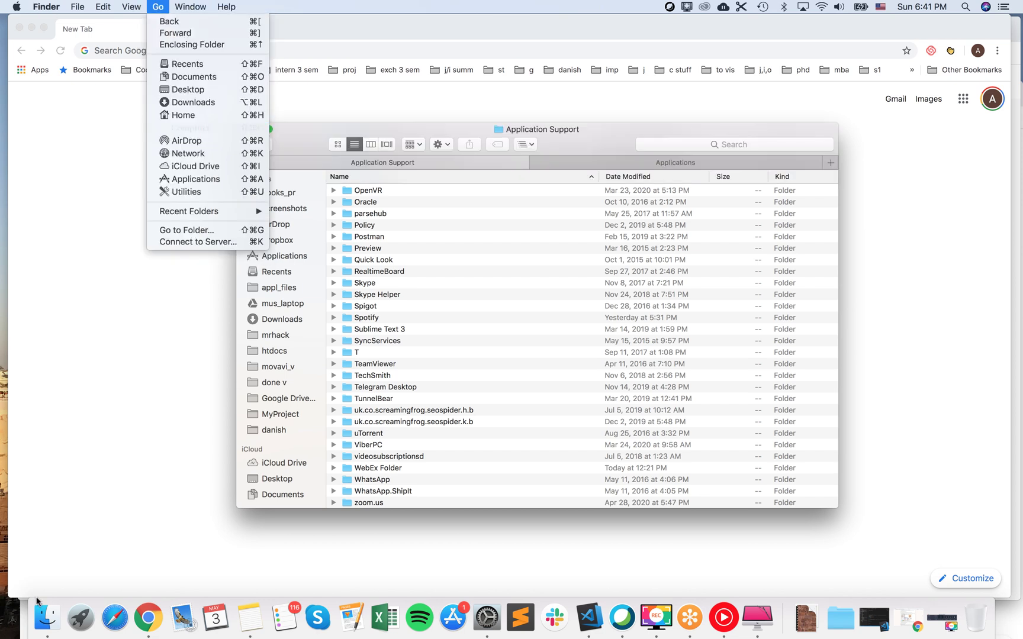
pyautogui.click(133, 242)
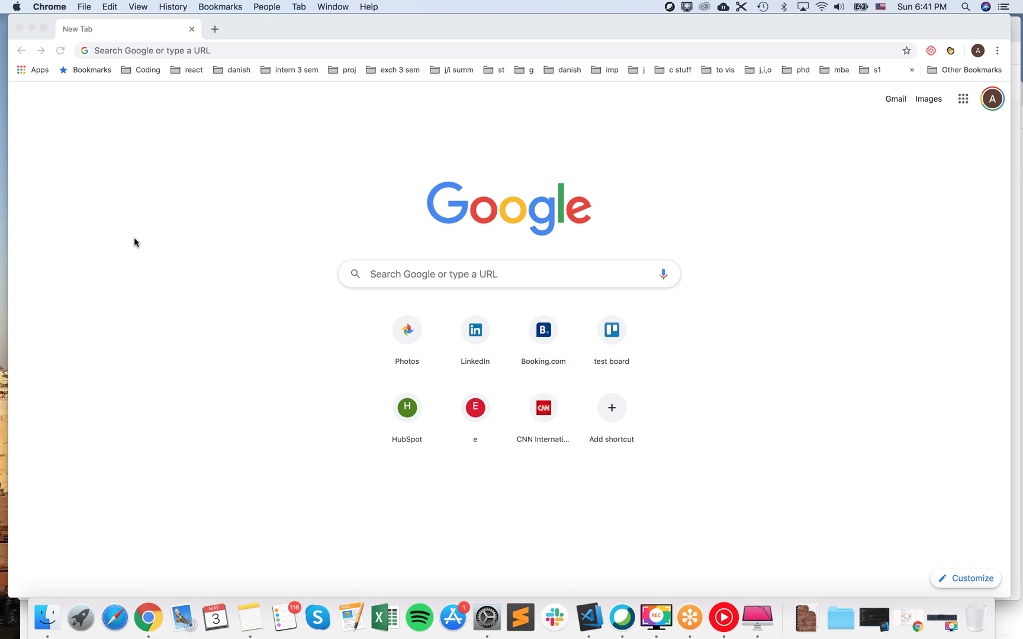
pyautogui.click(45, 625)
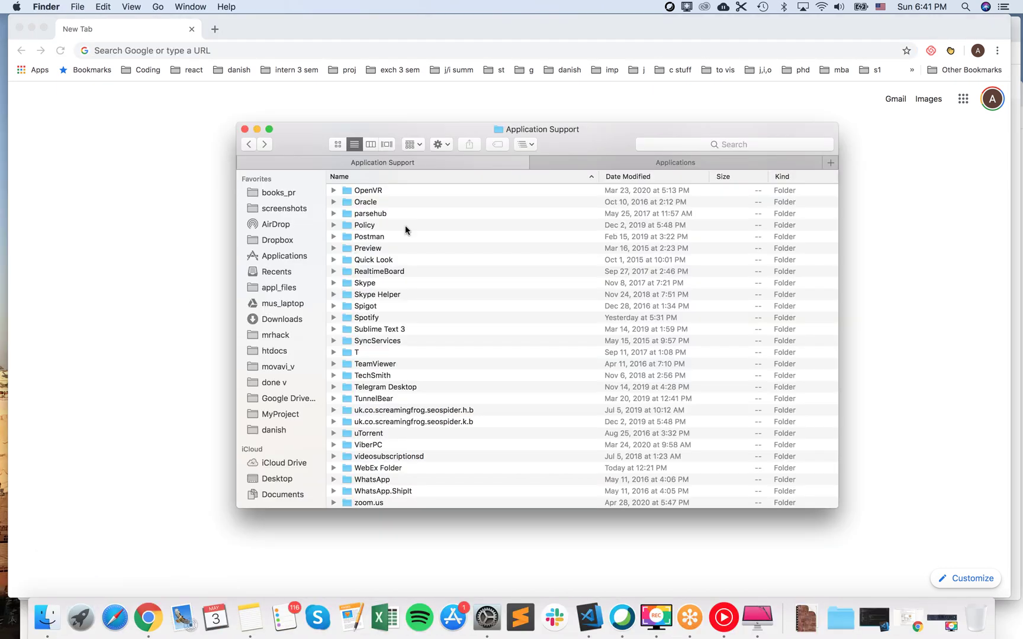
pyautogui.click(249, 145)
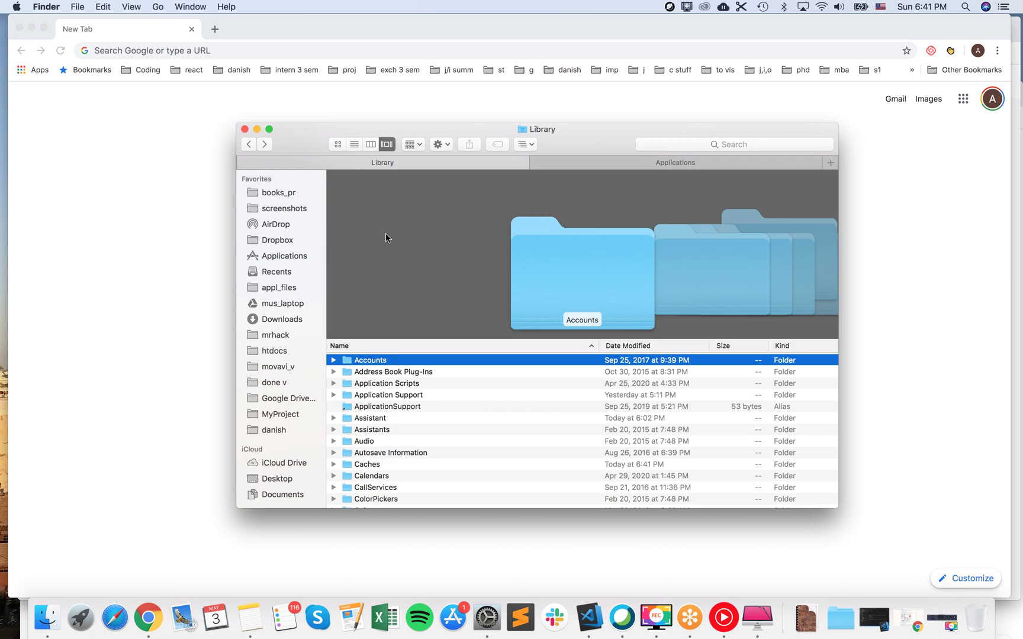
pyautogui.click(401, 396)
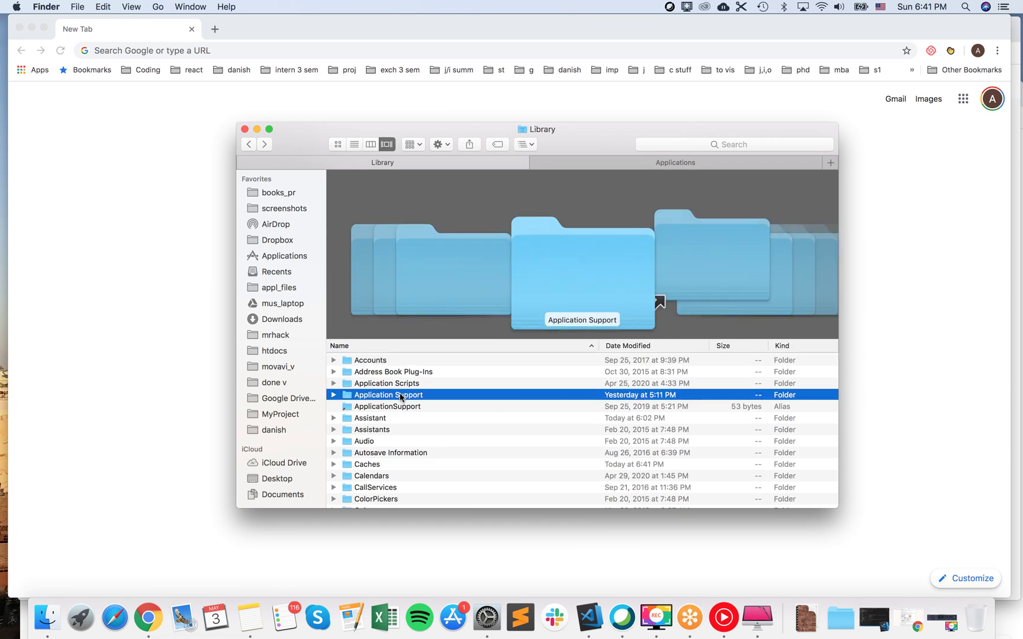
# Open Application Support, then Microsoft, and inspect the Teams folder's context menu
pyautogui.doubleClick(401, 396)
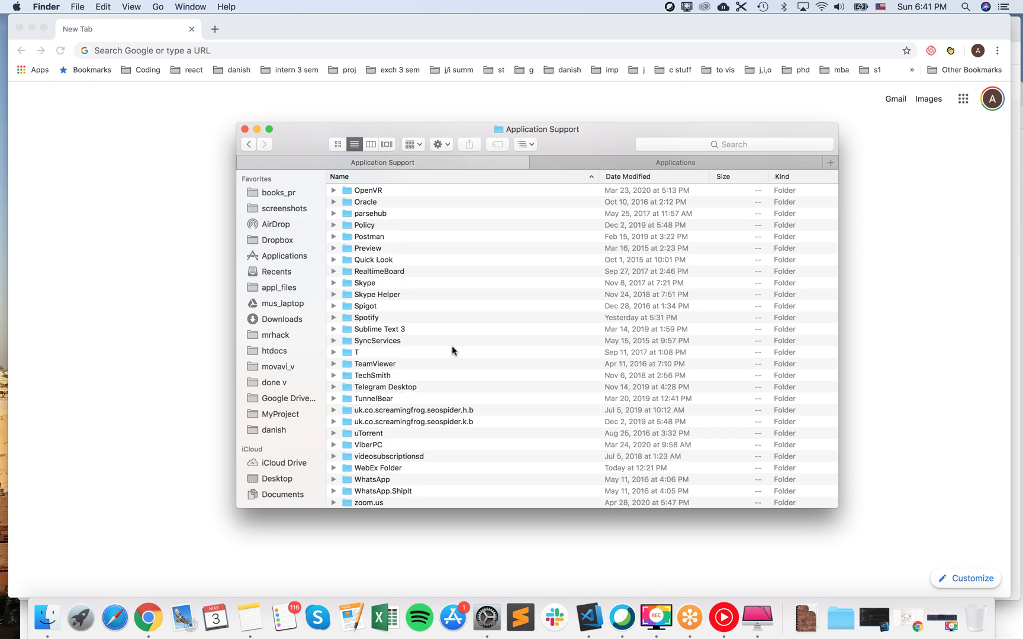
pyautogui.scroll(5, 451, 346)
pyautogui.scroll(1, 452, 346)
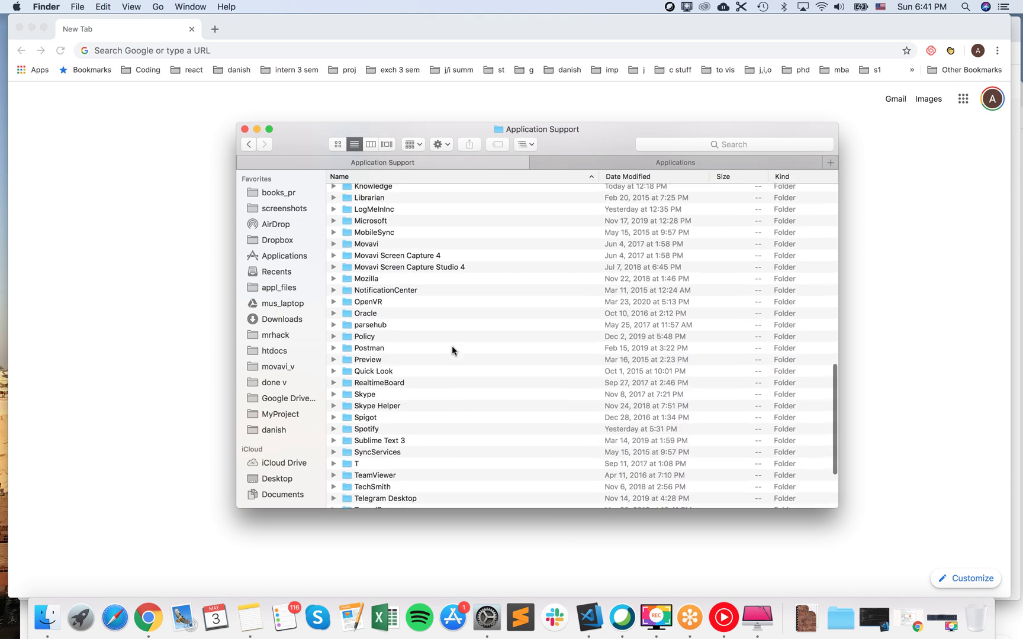
pyautogui.scroll(2, 453, 346)
pyautogui.scroll(5, 452, 346)
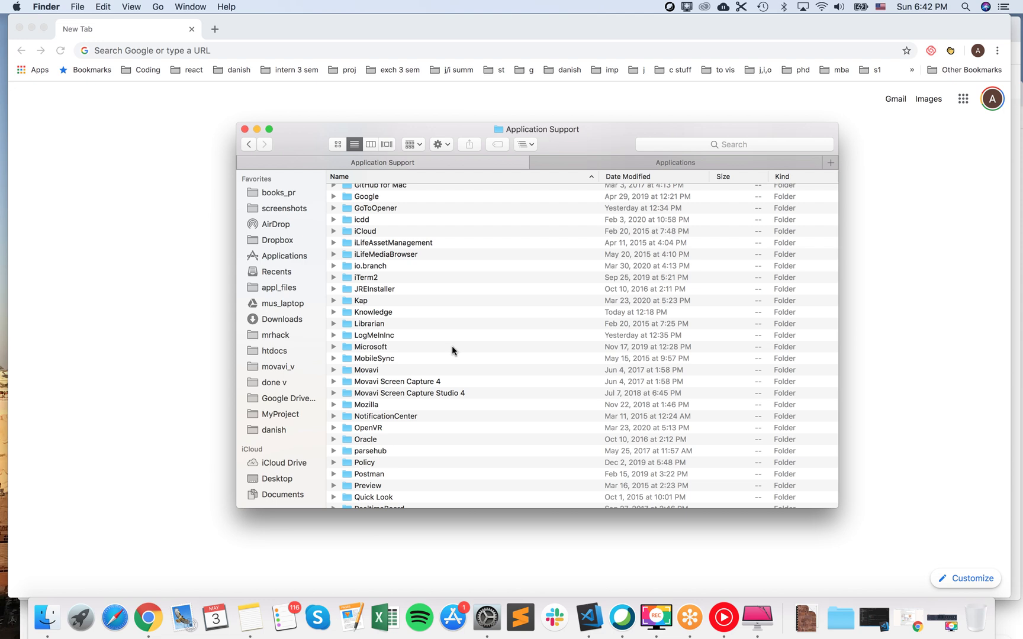
pyautogui.scroll(3, 452, 346)
pyautogui.scroll(3, 452, 346)
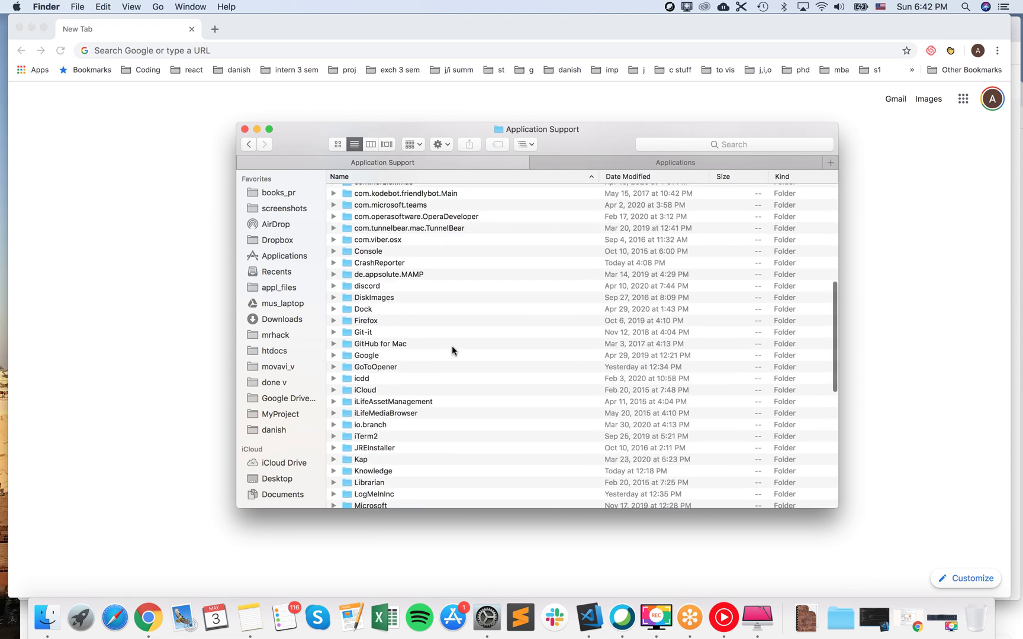
pyautogui.scroll(1, 452, 346)
pyautogui.scroll(5, 452, 346)
pyautogui.scroll(2, 452, 346)
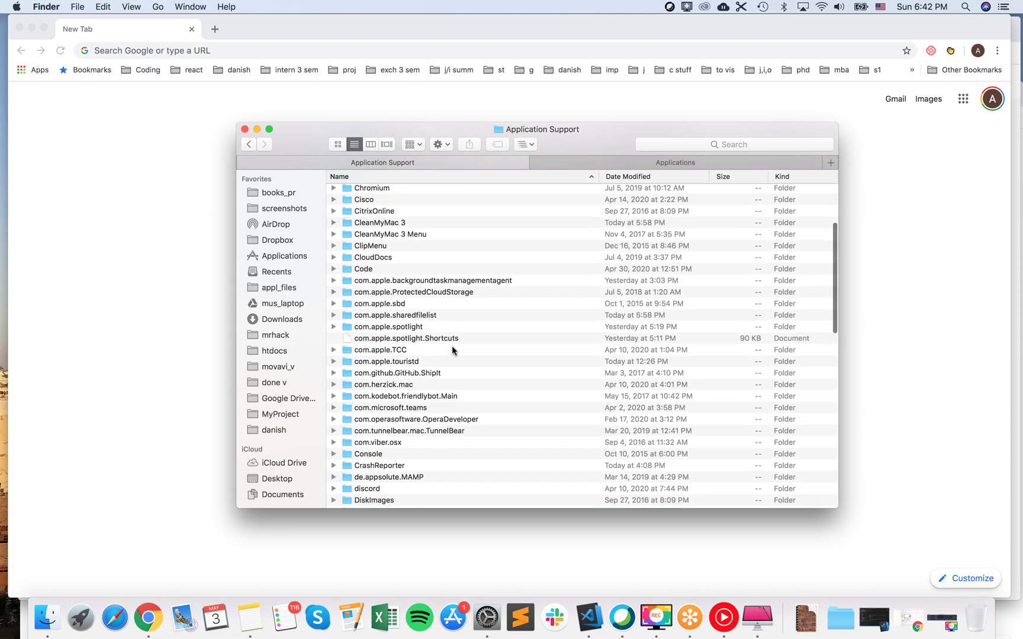
pyautogui.scroll(-3, 452, 346)
pyautogui.scroll(-5, 451, 346)
pyautogui.scroll(-1, 452, 346)
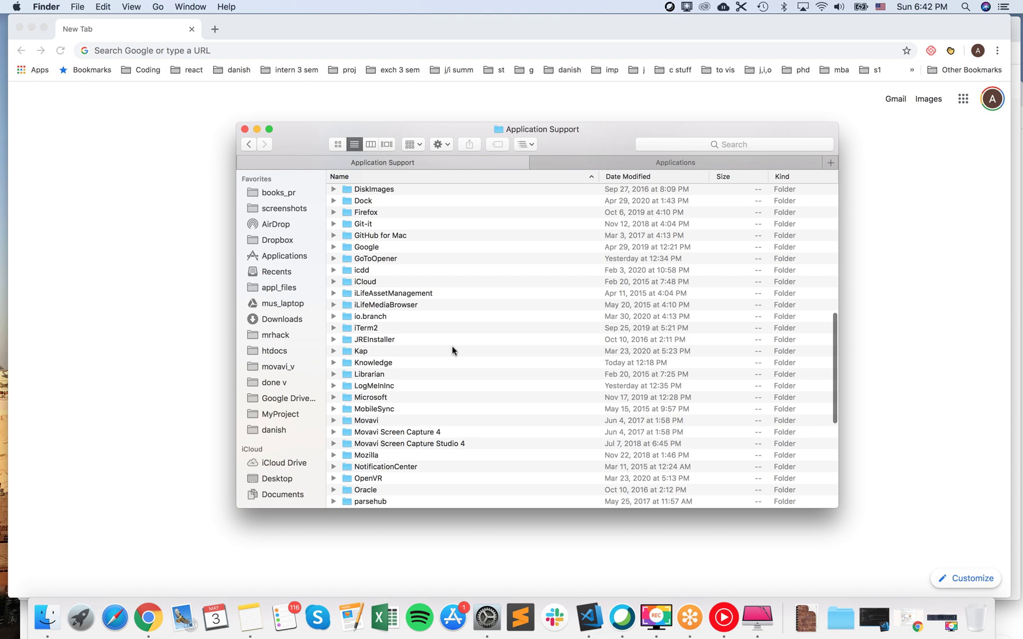
pyautogui.scroll(-1, 452, 351)
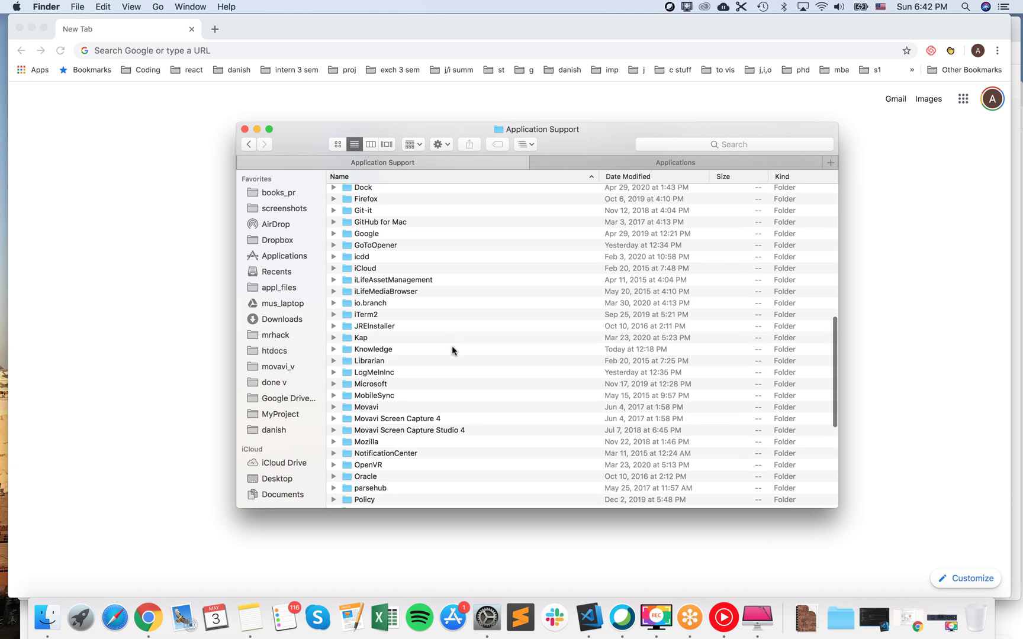
pyautogui.scroll(-1, 452, 350)
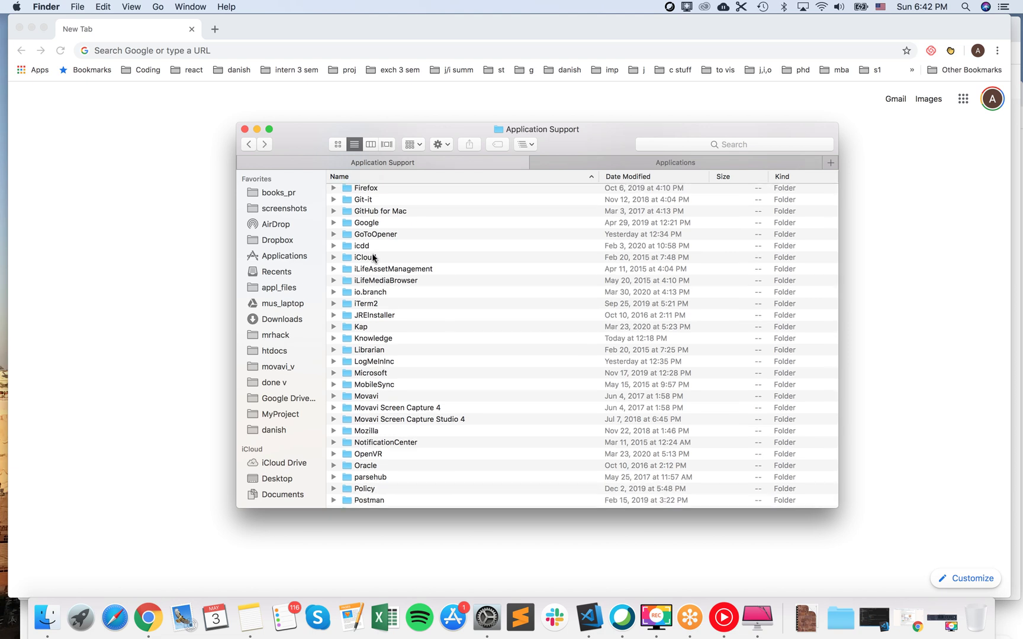
pyautogui.click(382, 376)
pyautogui.doubleClick(382, 376)
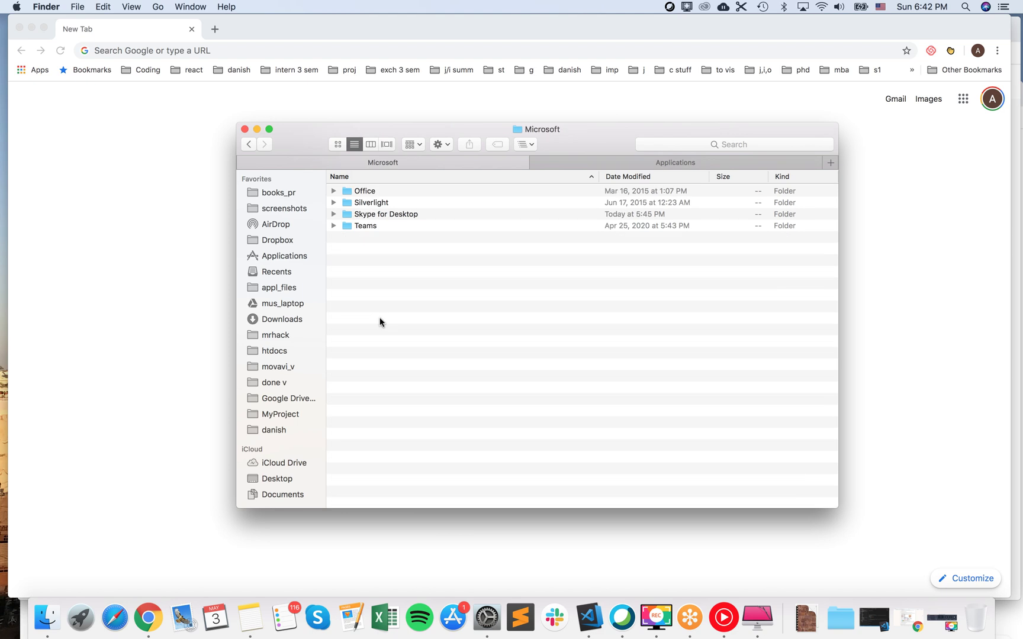
pyautogui.rightClick(380, 228)
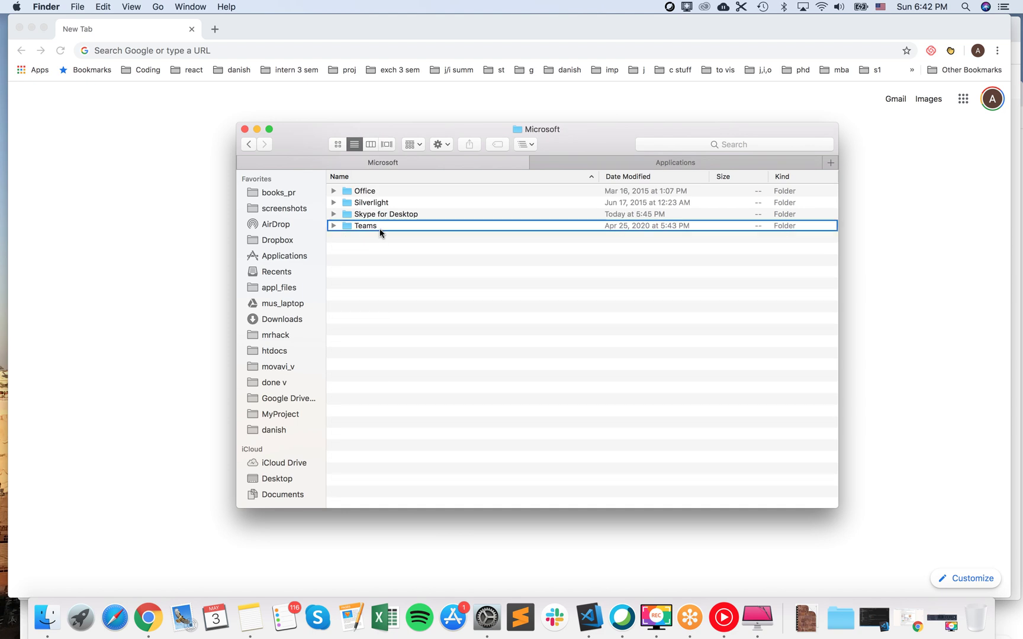
pyautogui.click(340, 259)
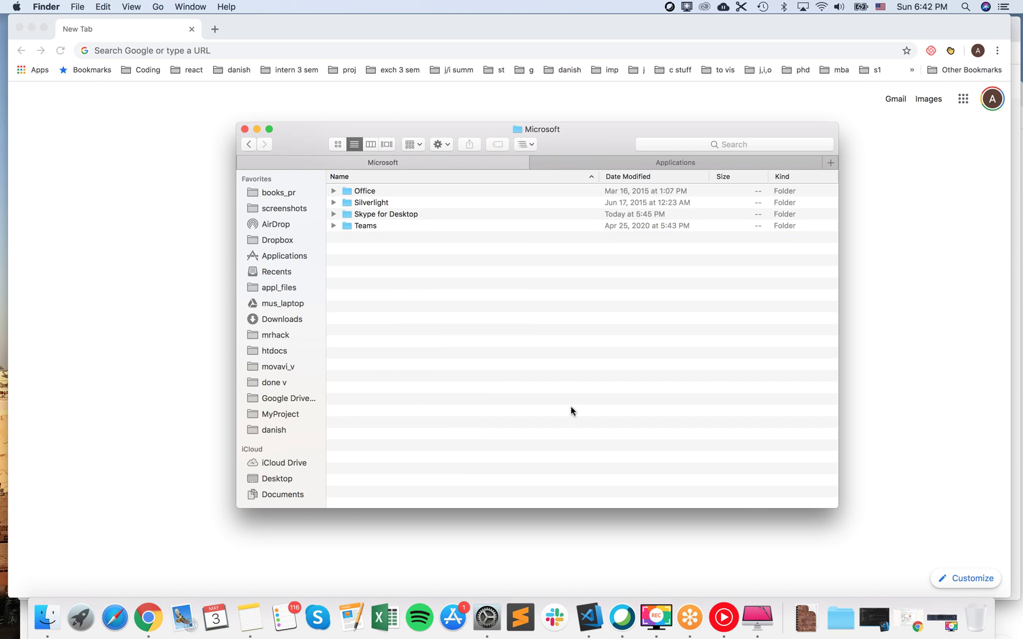
# Open CleanMyMac 3's Uninstaller and show all 92 installed applications
pyautogui.click(757, 620)
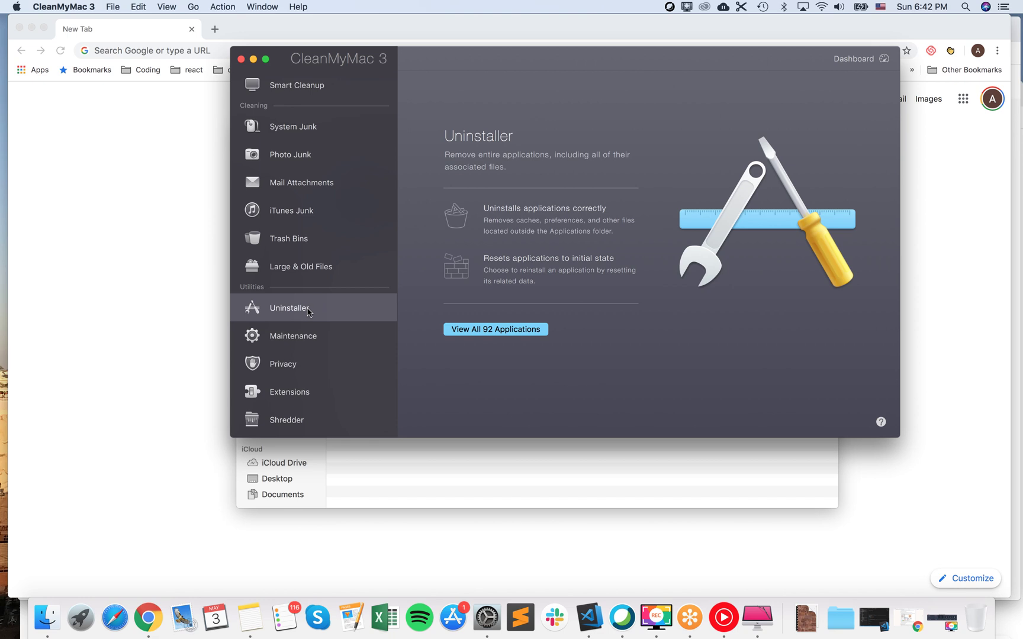
pyautogui.click(464, 334)
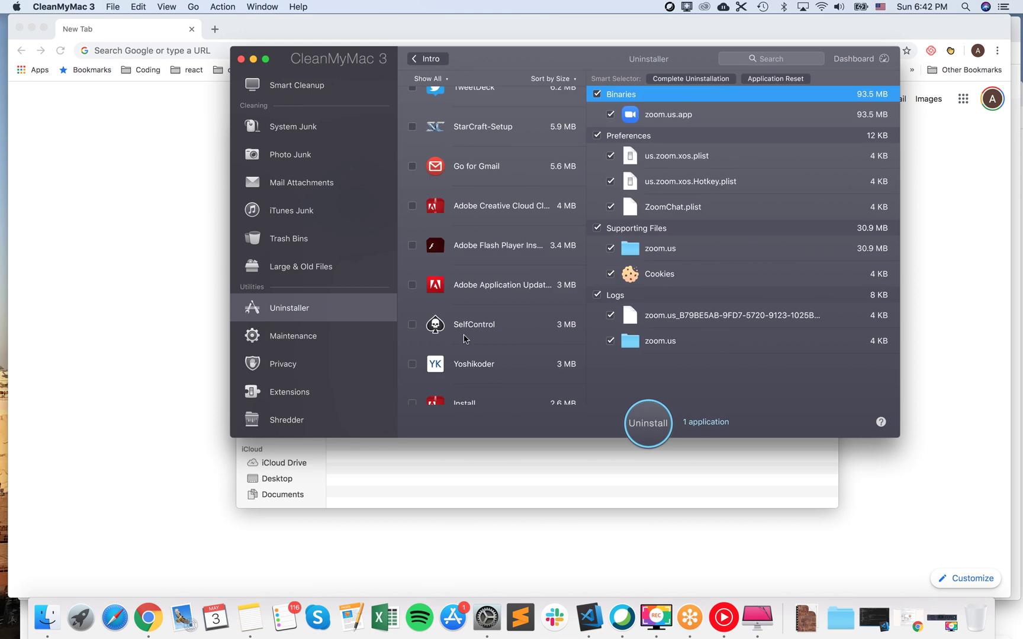
pyautogui.scroll(-3, 493, 326)
pyautogui.scroll(-15, 494, 326)
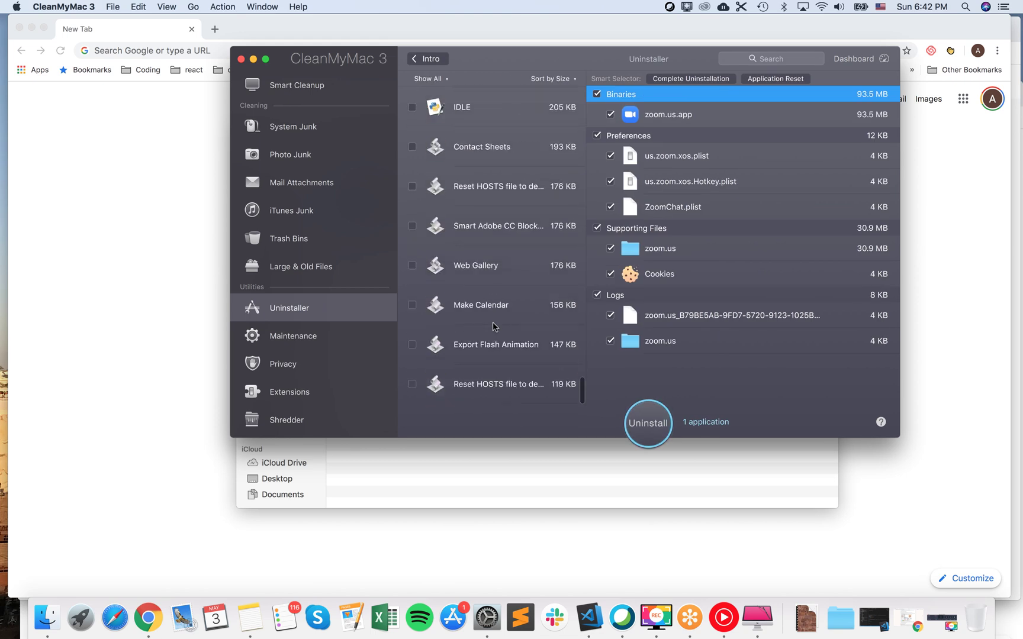
pyautogui.scroll(-1, 493, 325)
pyautogui.scroll(1, 493, 325)
pyautogui.scroll(10, 493, 325)
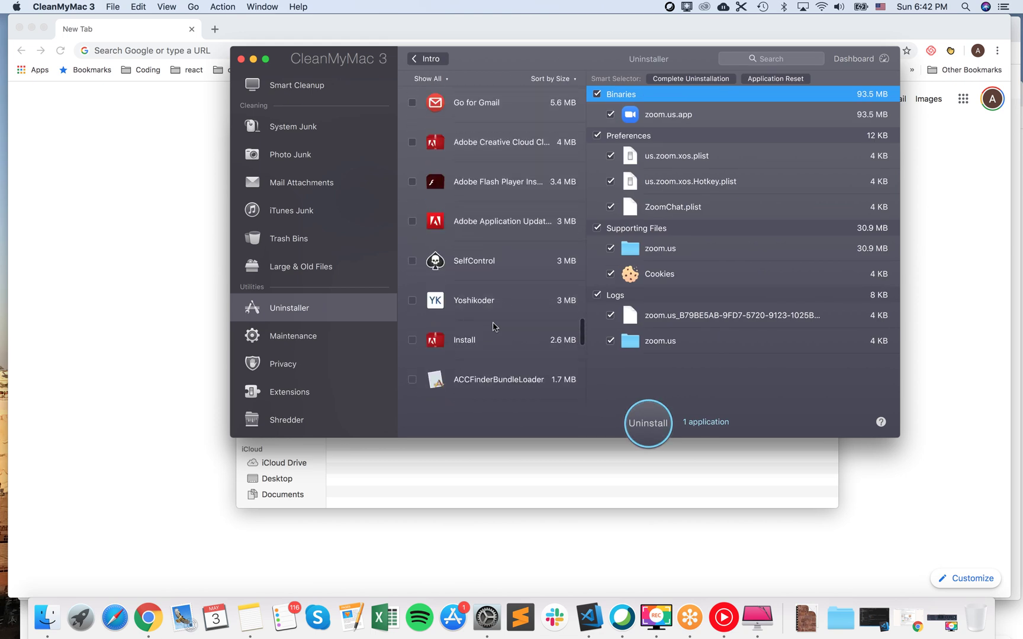
pyautogui.scroll(5, 493, 326)
pyautogui.scroll(3, 493, 325)
pyautogui.scroll(2, 493, 326)
pyautogui.scroll(5, 493, 325)
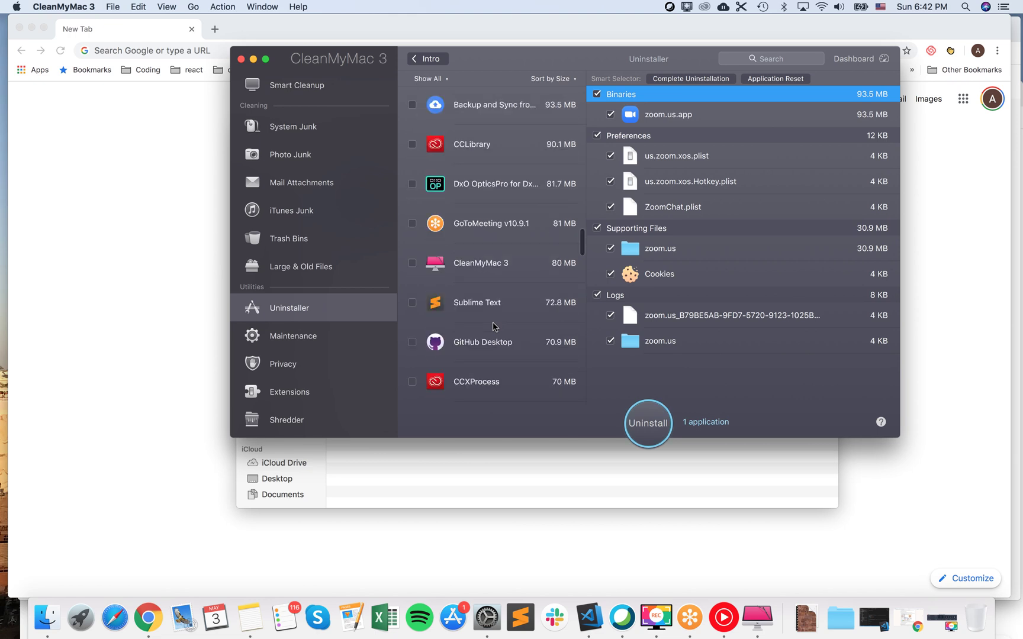
pyautogui.scroll(3, 493, 326)
pyautogui.scroll(1, 493, 326)
pyautogui.scroll(3, 493, 325)
pyautogui.scroll(2, 493, 325)
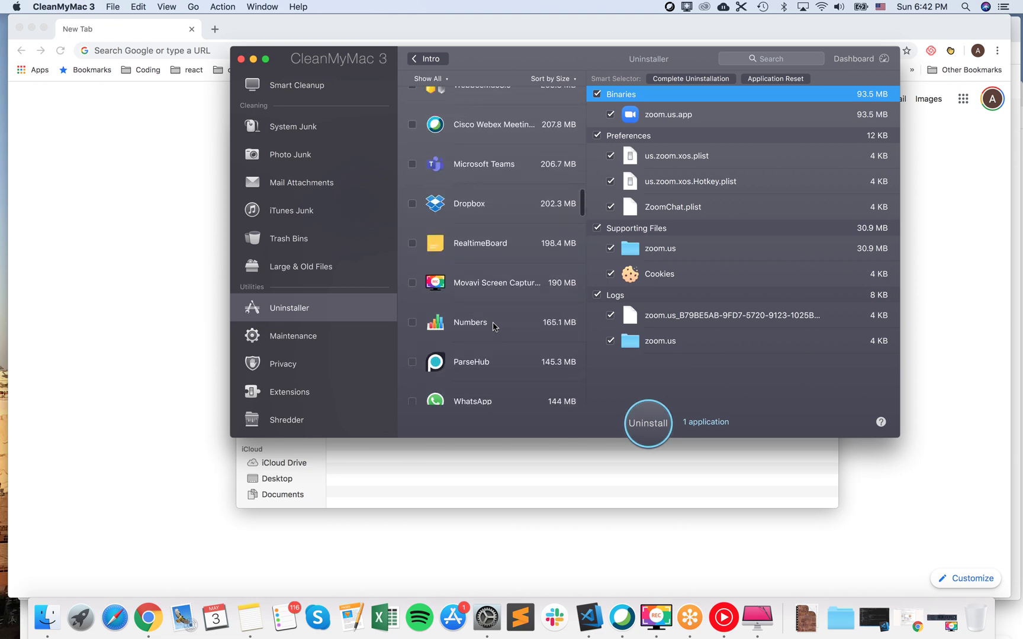
pyautogui.scroll(2, 494, 325)
pyautogui.scroll(5, 493, 325)
pyautogui.scroll(2, 493, 325)
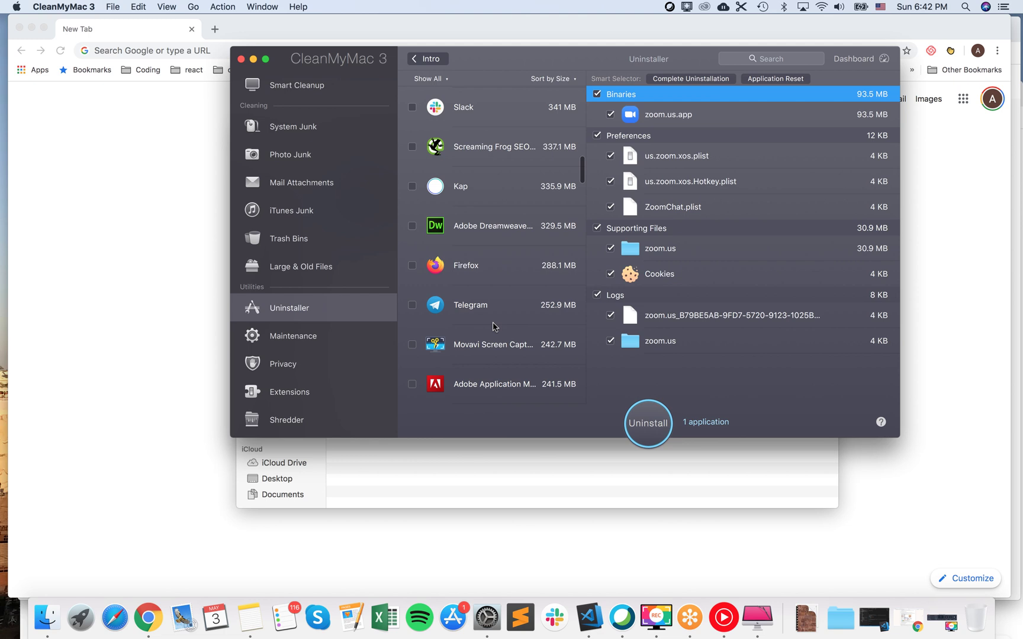
pyautogui.scroll(5, 493, 326)
pyautogui.scroll(5, 494, 326)
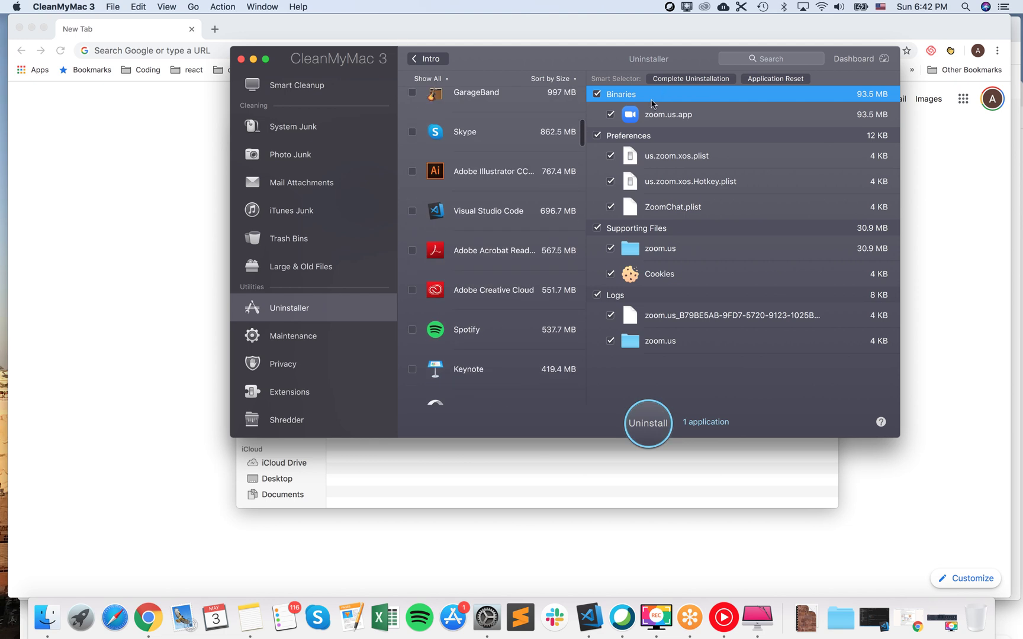
pyautogui.scroll(5, 483, 228)
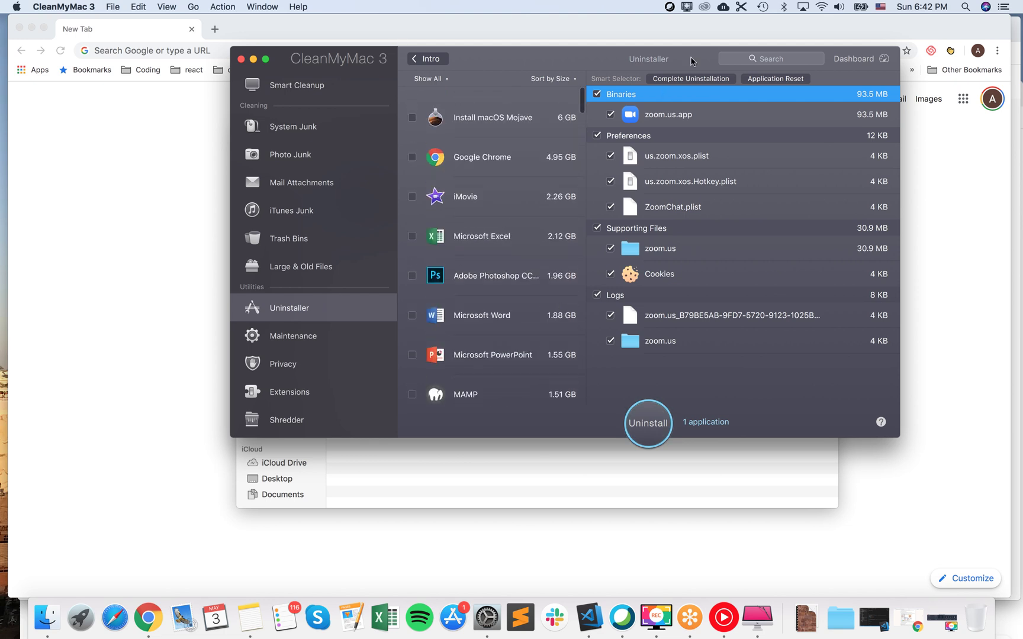
# Filter the Uninstaller by 'tea', check Microsoft Teams with all its files, then return to Finder
pyautogui.click(760, 61)
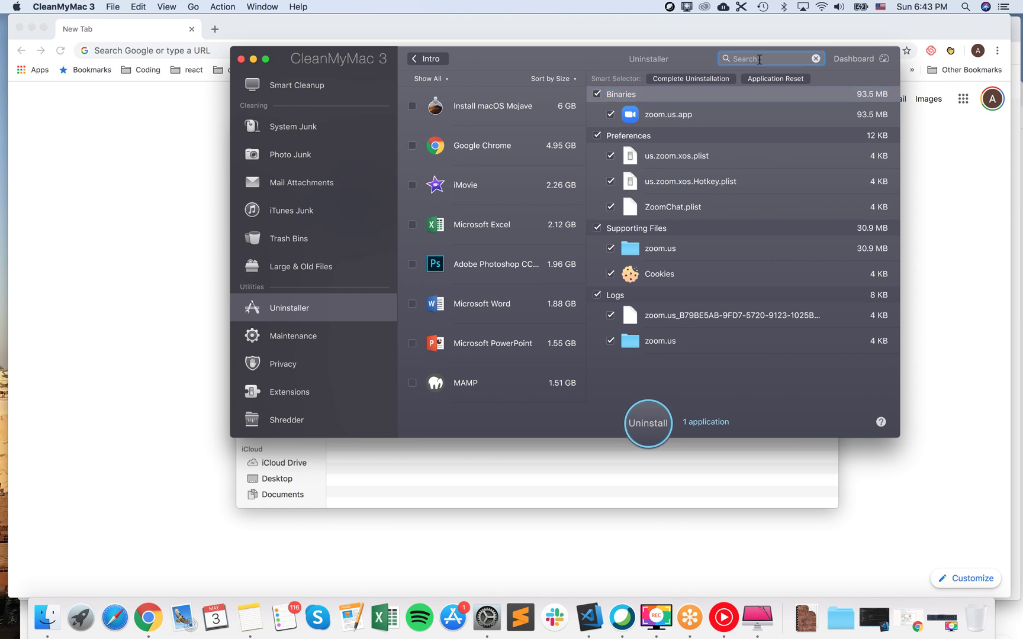
pyautogui.write('tea')
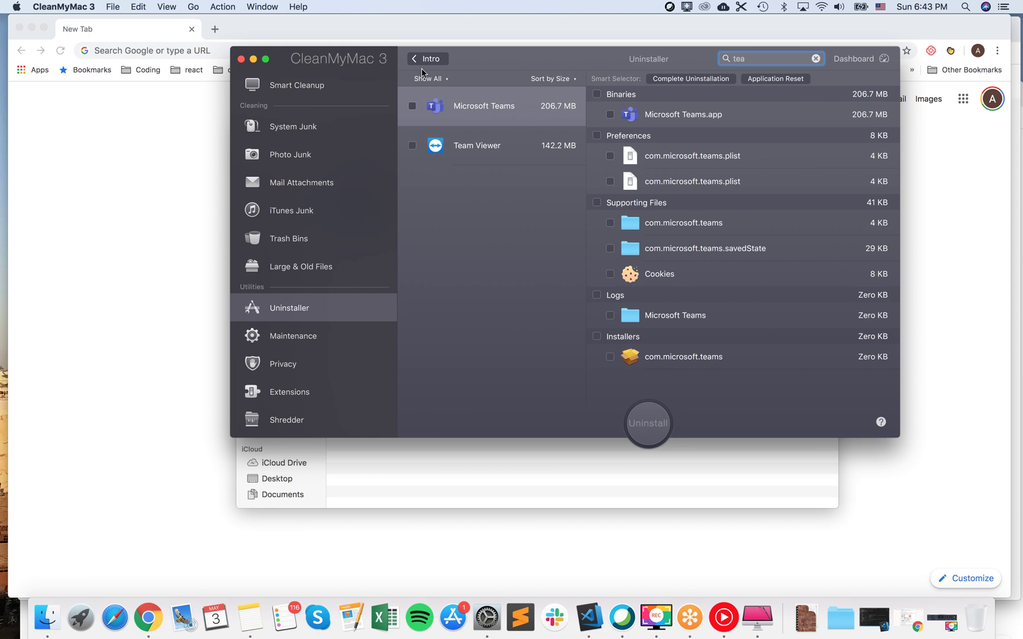
pyautogui.click(413, 106)
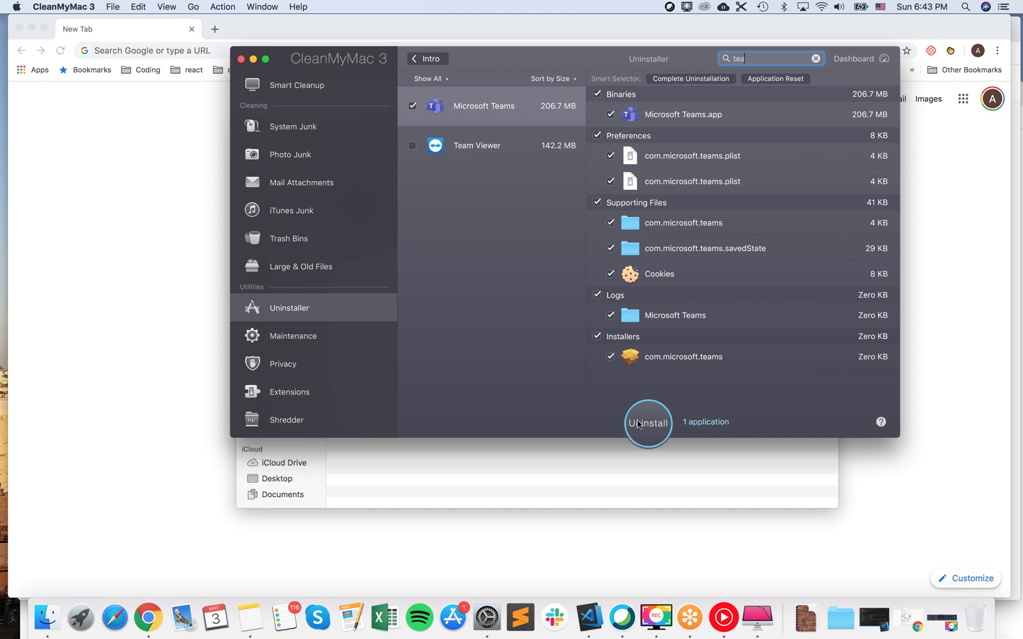
pyautogui.click(443, 489)
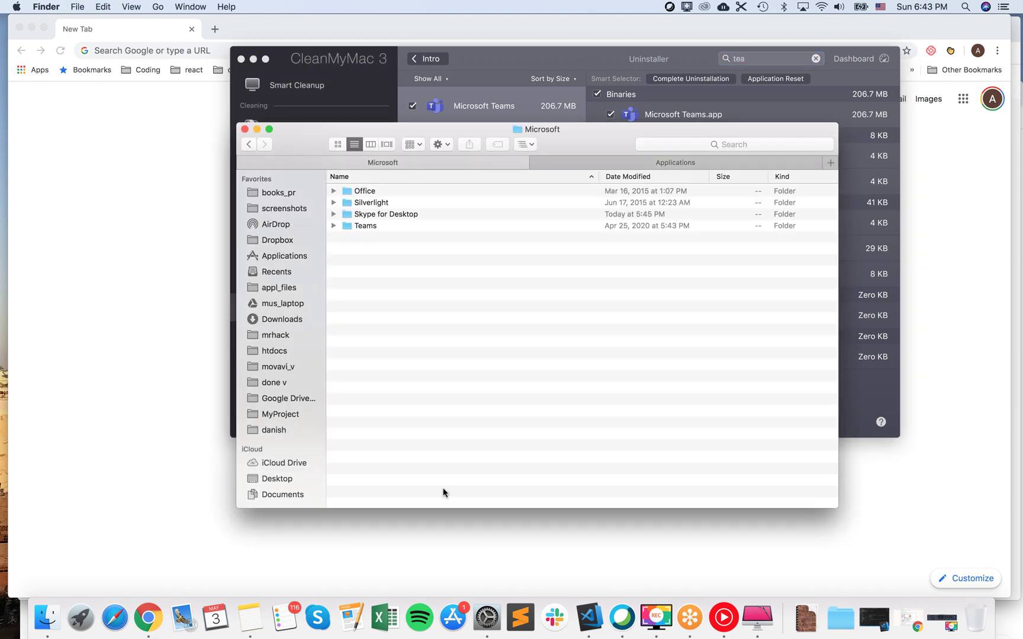